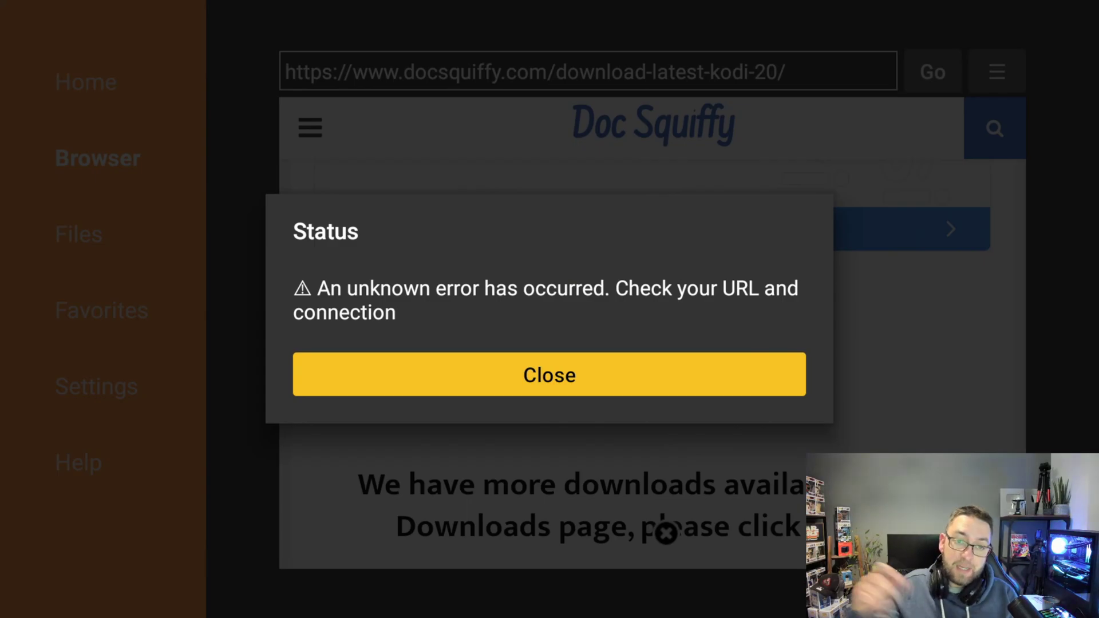
- Try to download Kodi 20 again from the Doc Squiffy page and close the status message
key("Return")
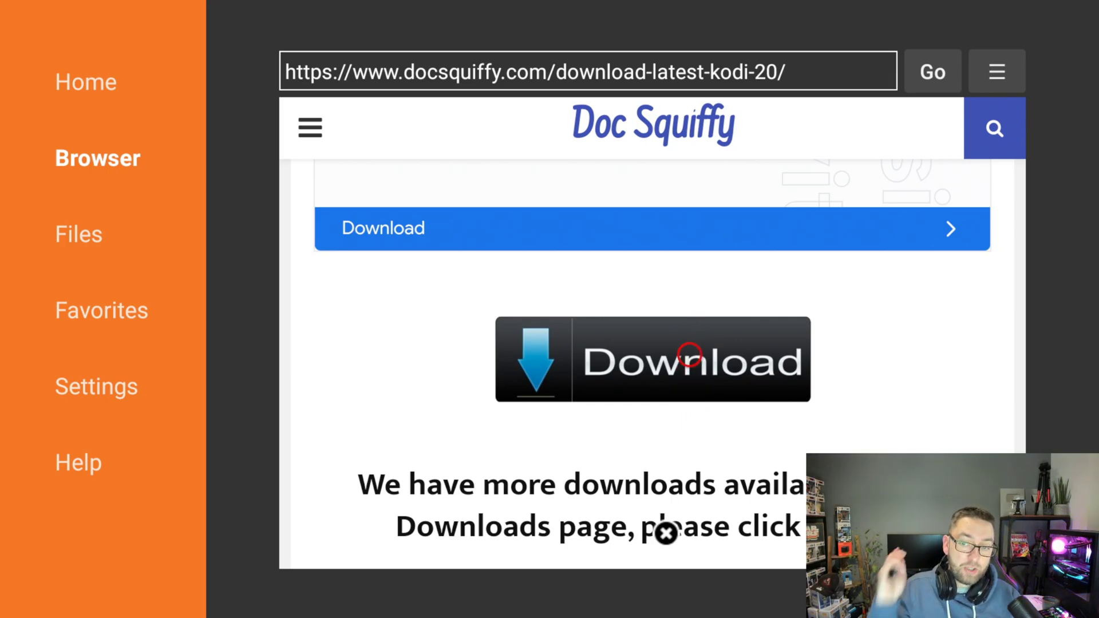
left_click(690, 354)
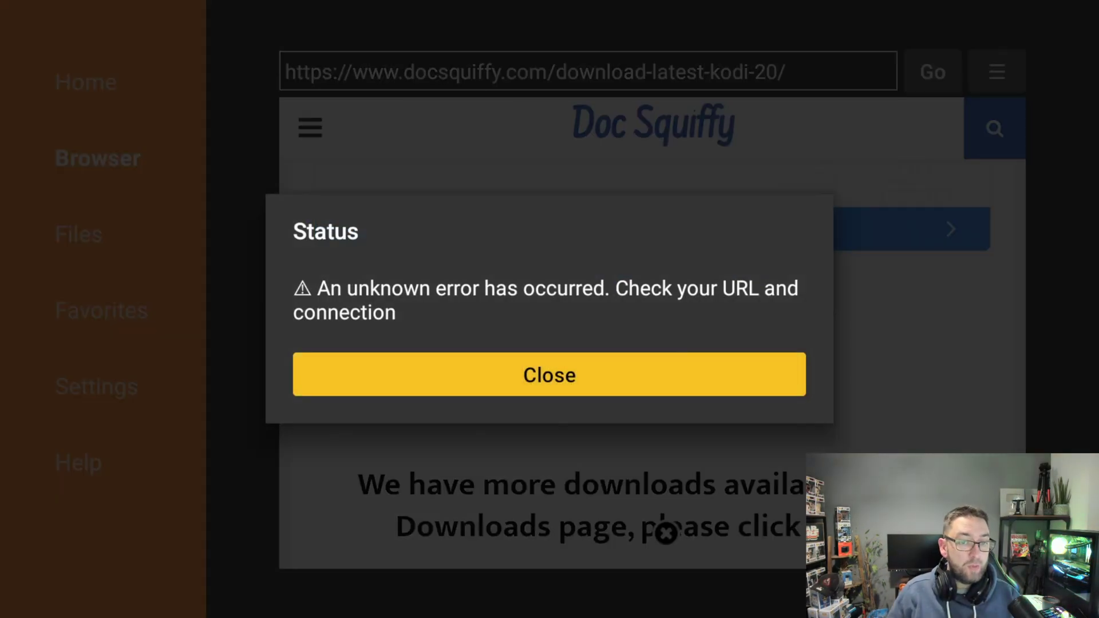
key("Return")
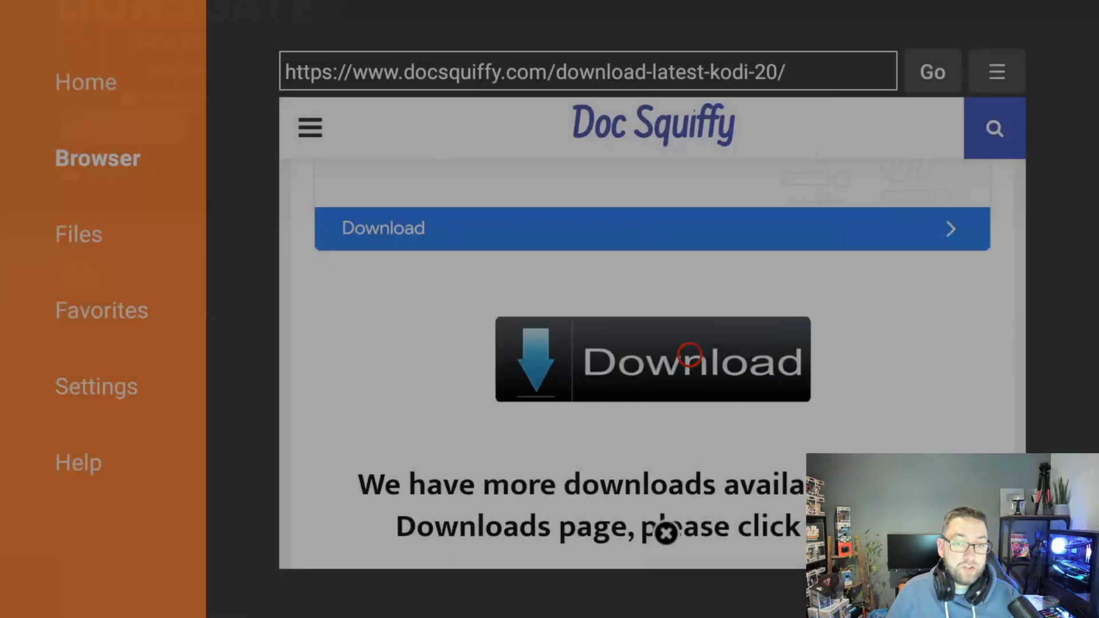
- Return to the Fire TV home screen and go to the device settings
key("Home")
key("Right")
key("Right")
key("Right")
key("Right")
key("Right")
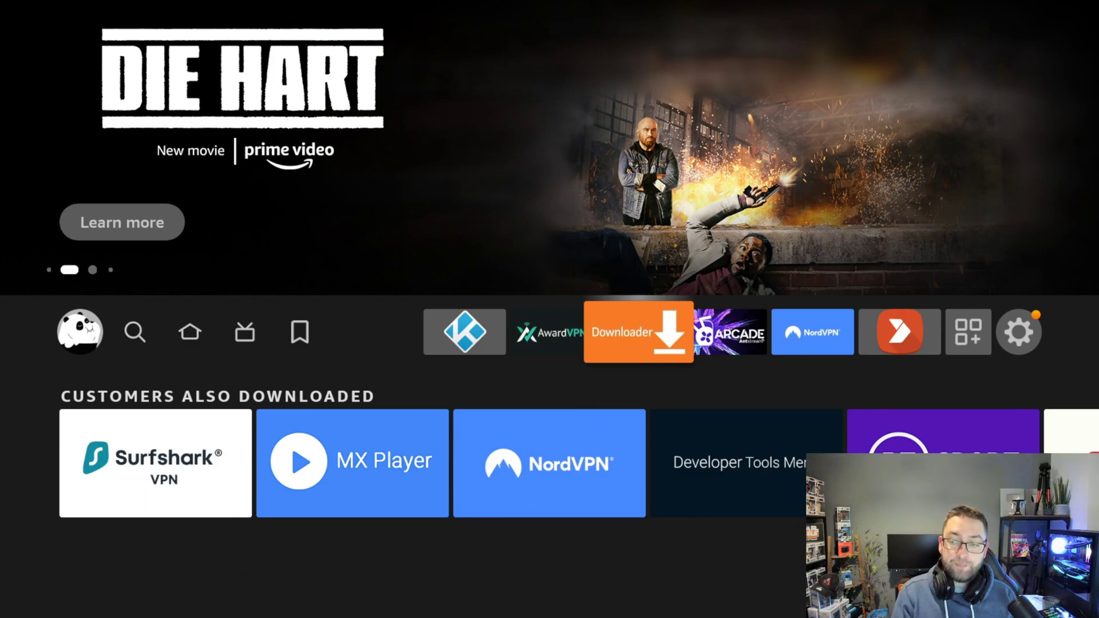
key("Right")
key("Right")
key("Right")
key("Right")
key("Right")
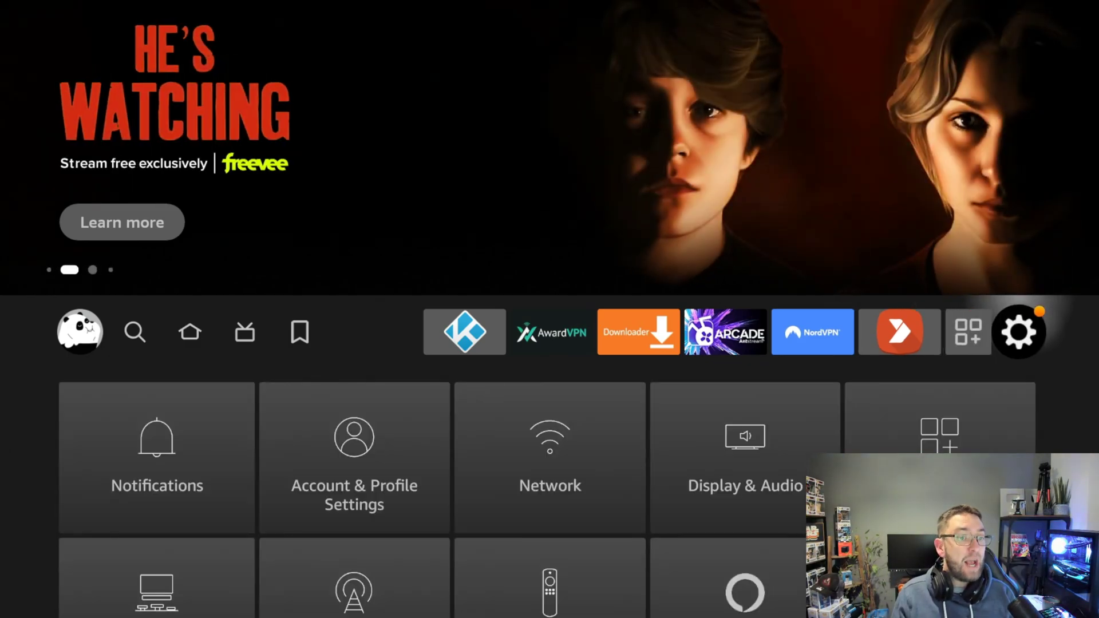
- Open the Applications settings and bring up the Manage Installed Applications list
key("Down")
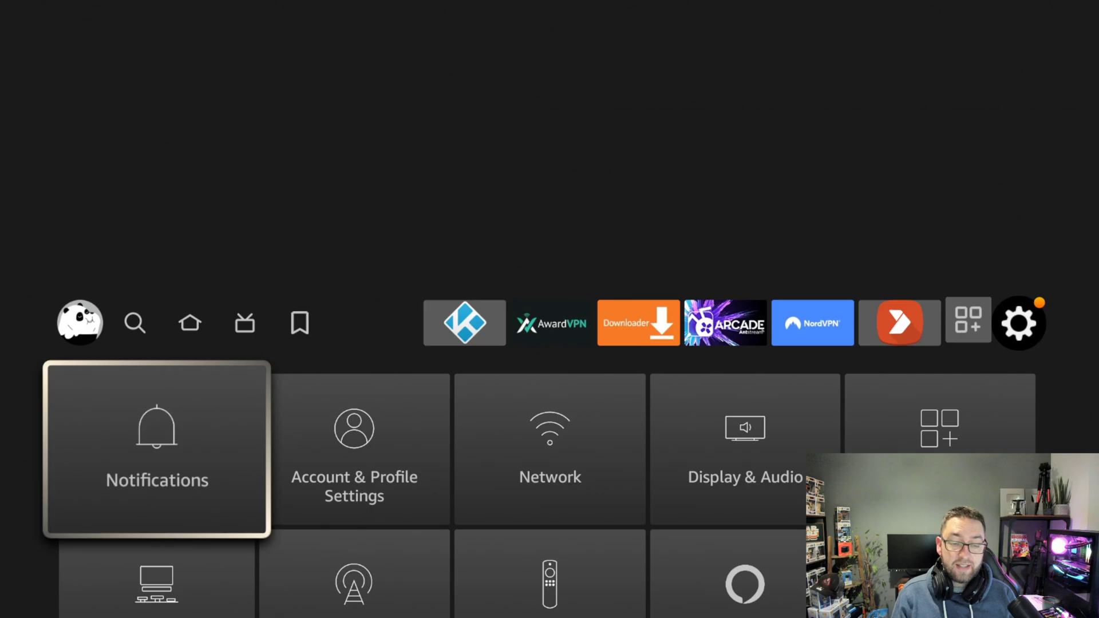
key("Right")
key("Right")
key("Right")
key("Right")
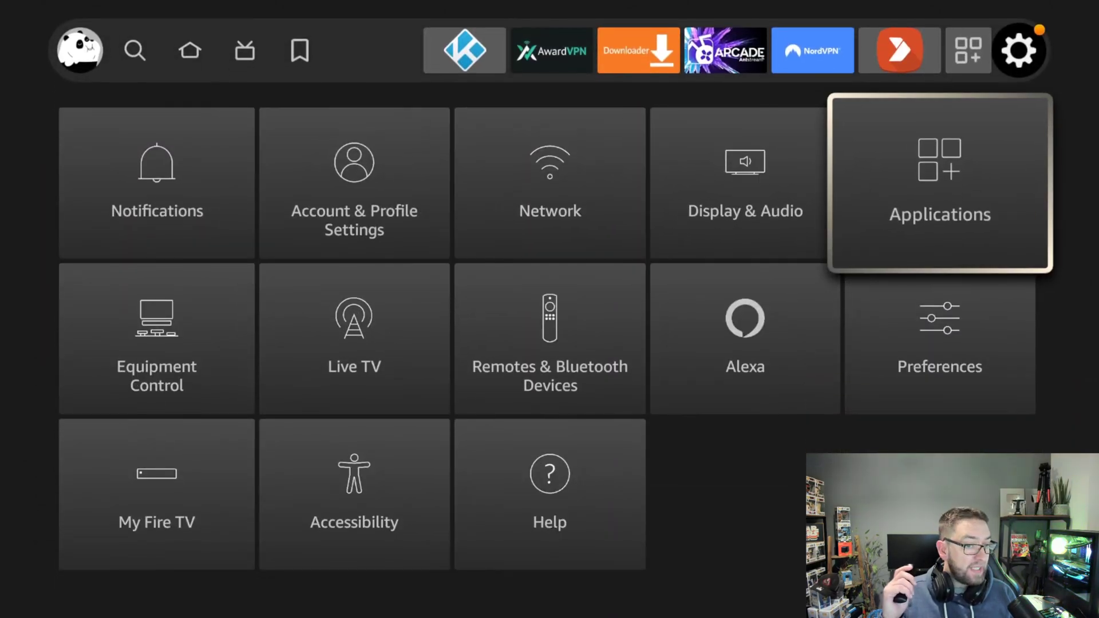
key("Return")
key("Down")
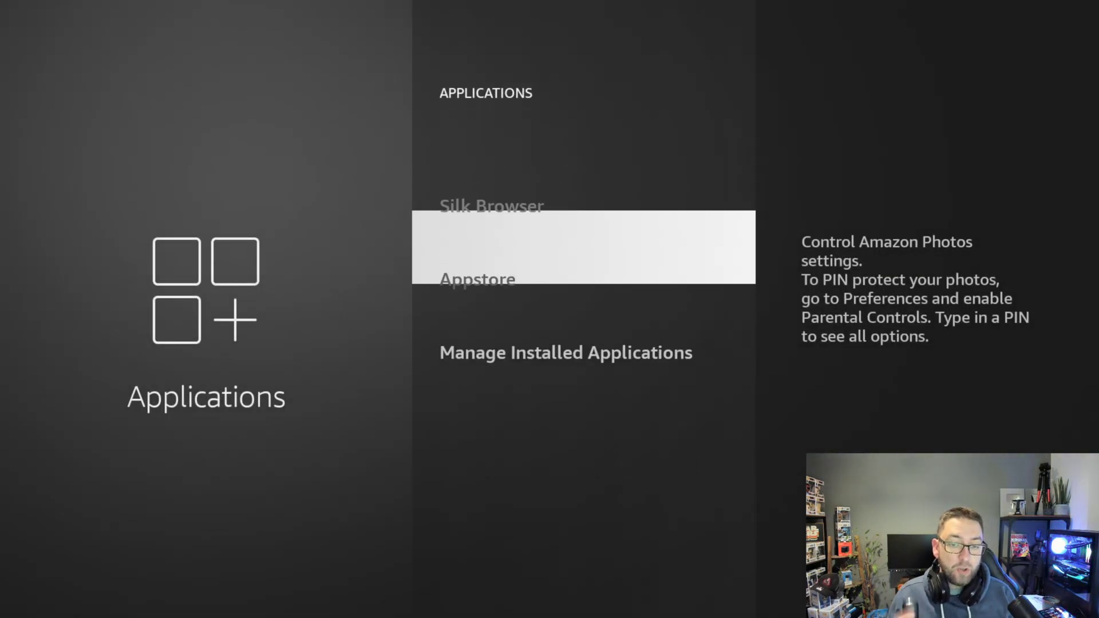
key("Down")
key("Return")
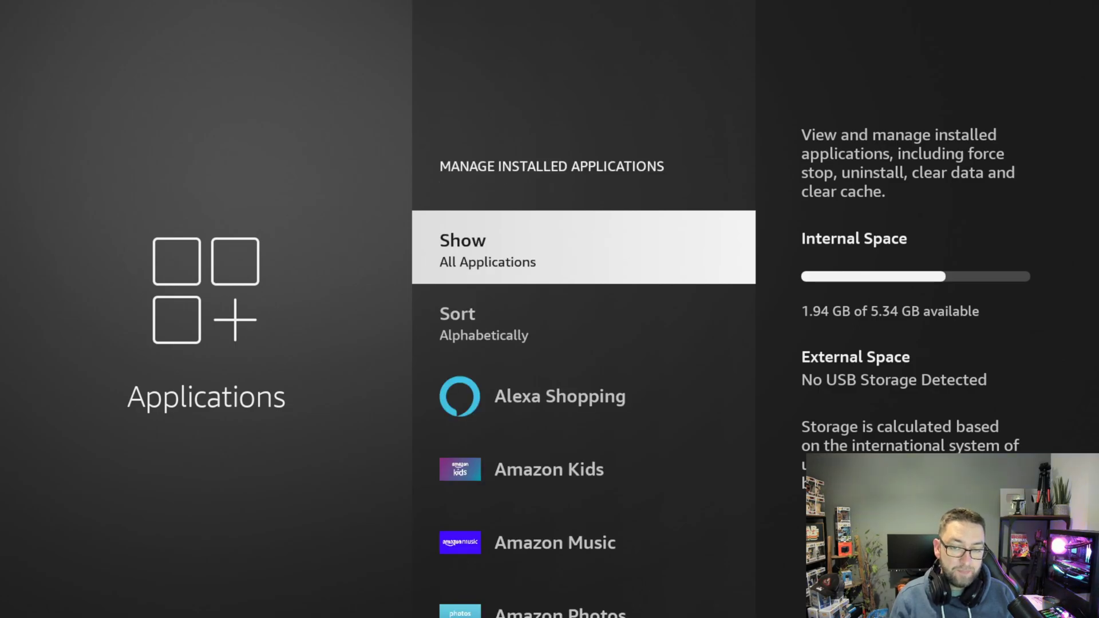
- Open the details of the Downloader app in the list of installed applications
key("Down")
key("Down")
key("Down")
key("Down")
key("Down")
key("Down")
key("Down")
key("Down")
key("Down")
key("Down")
key("Down")
key("Down")
key("Down")
key("Down")
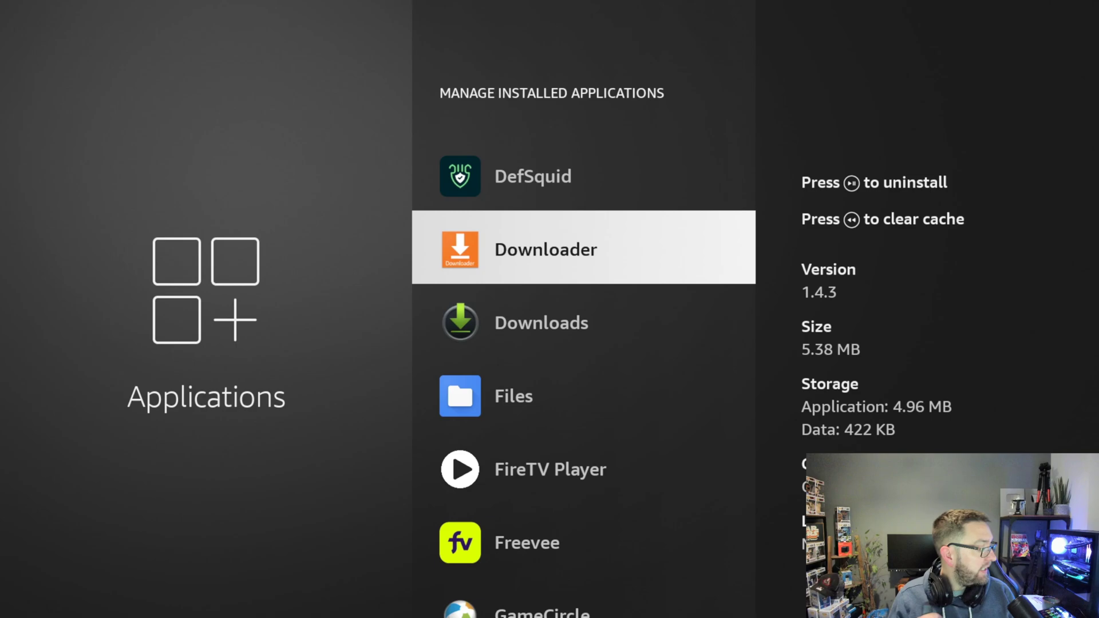
key("Return")
- Clear the Downloader app's data and confirm the permanent deletion
key("Down")
key("Down")
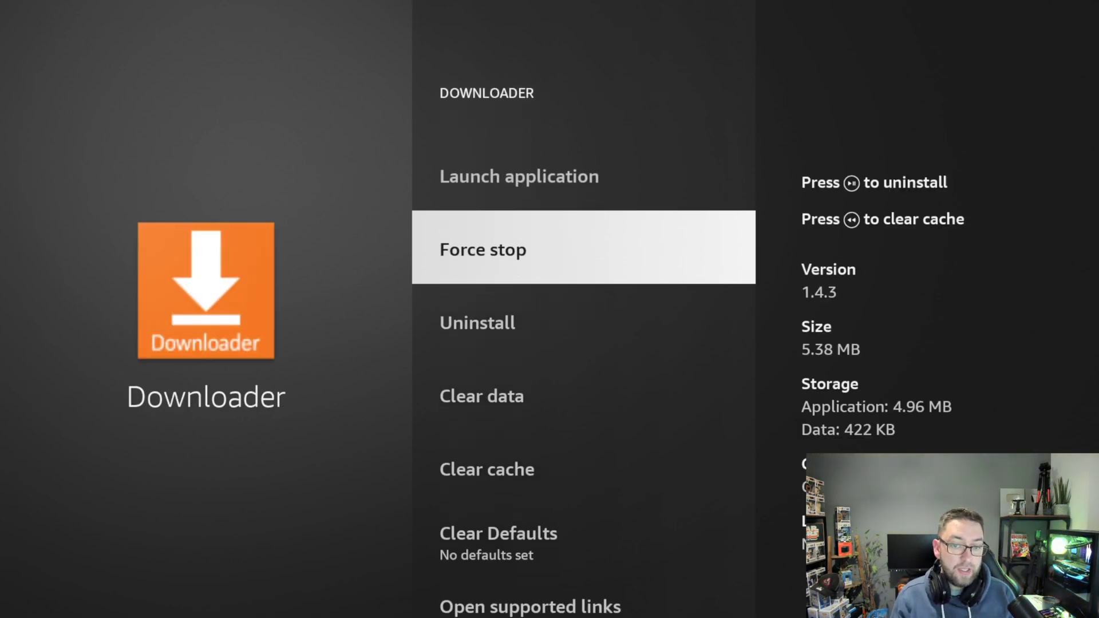
key("Down")
key("Down")
key("Return")
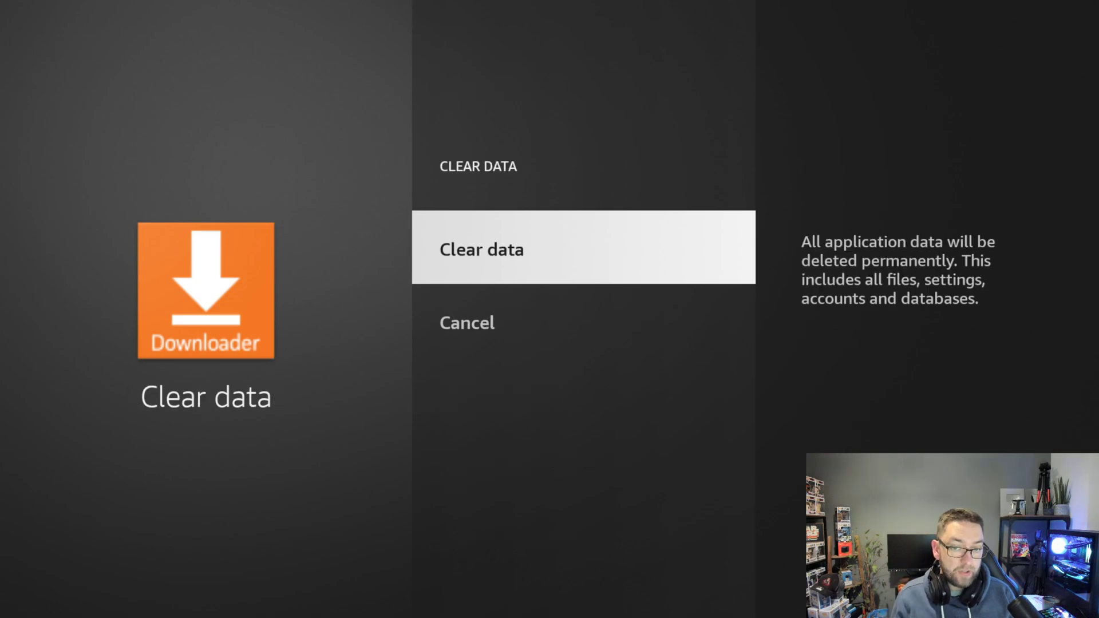
key("Return")
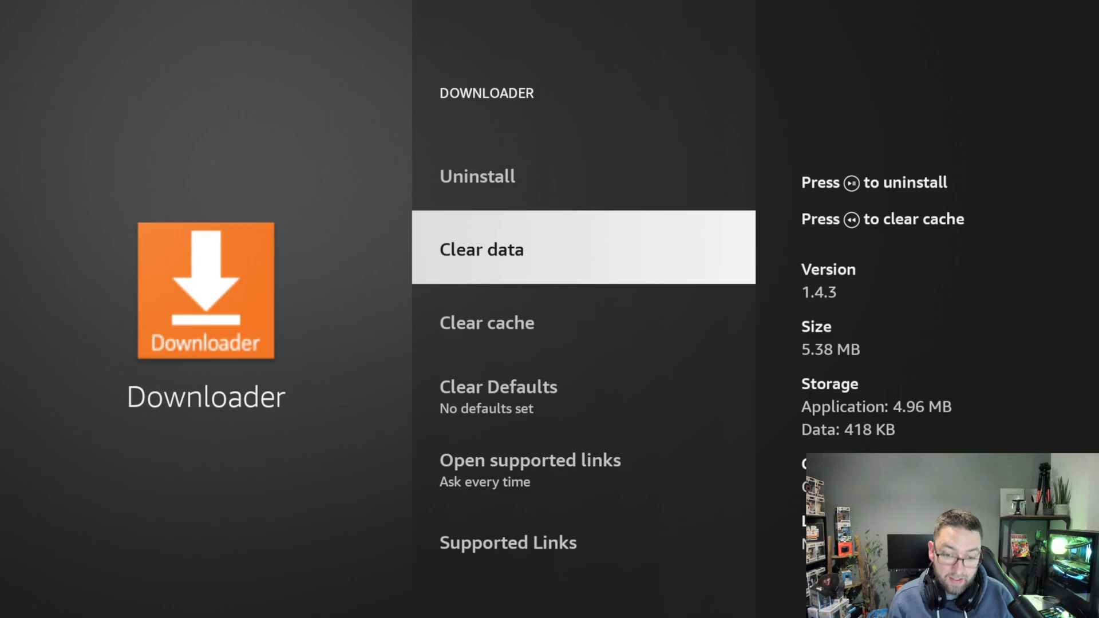
- Launch the Downloader application from its app settings
key("Up")
key("Up")
key("Up")
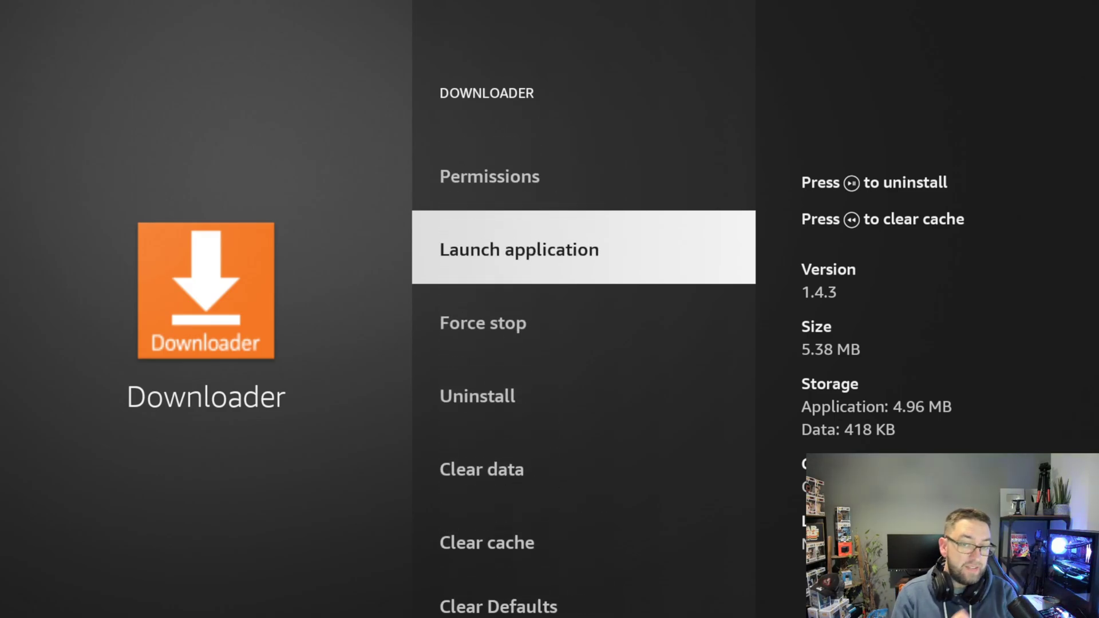
key("Return")
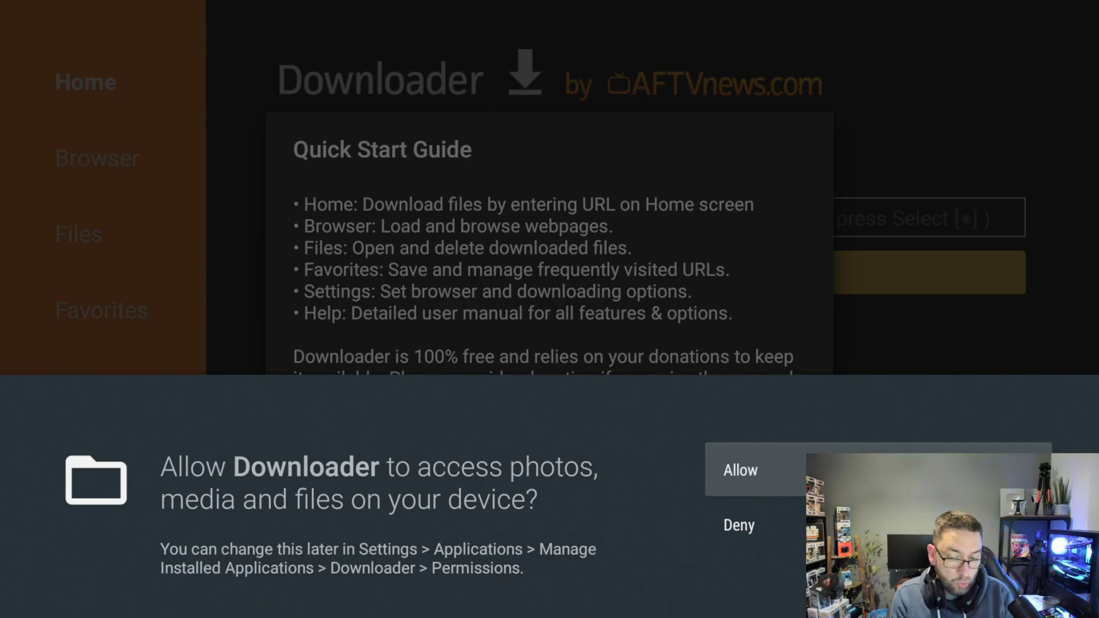
- Allow Downloader to access photos, media and files, and dismiss the Quick Start Guide
key("Down")
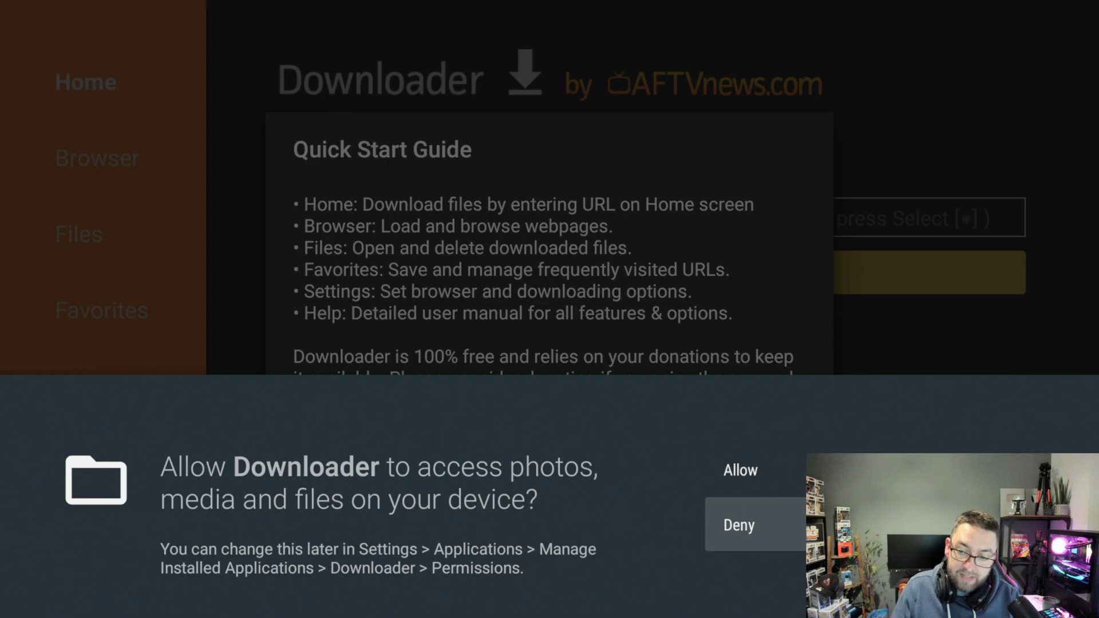
key("Up")
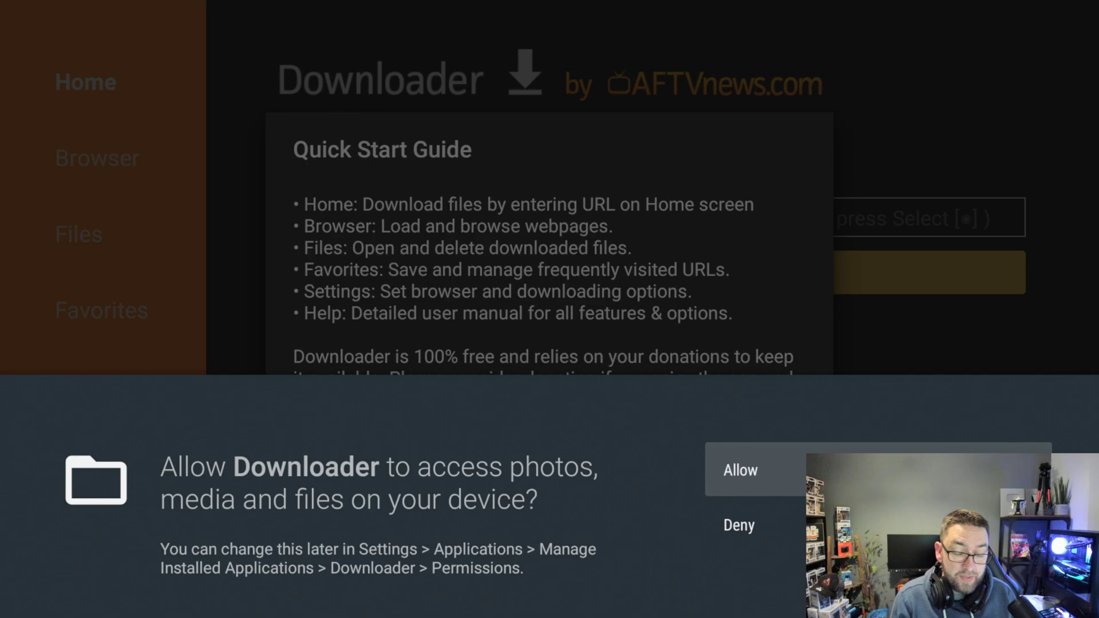
key("Return")
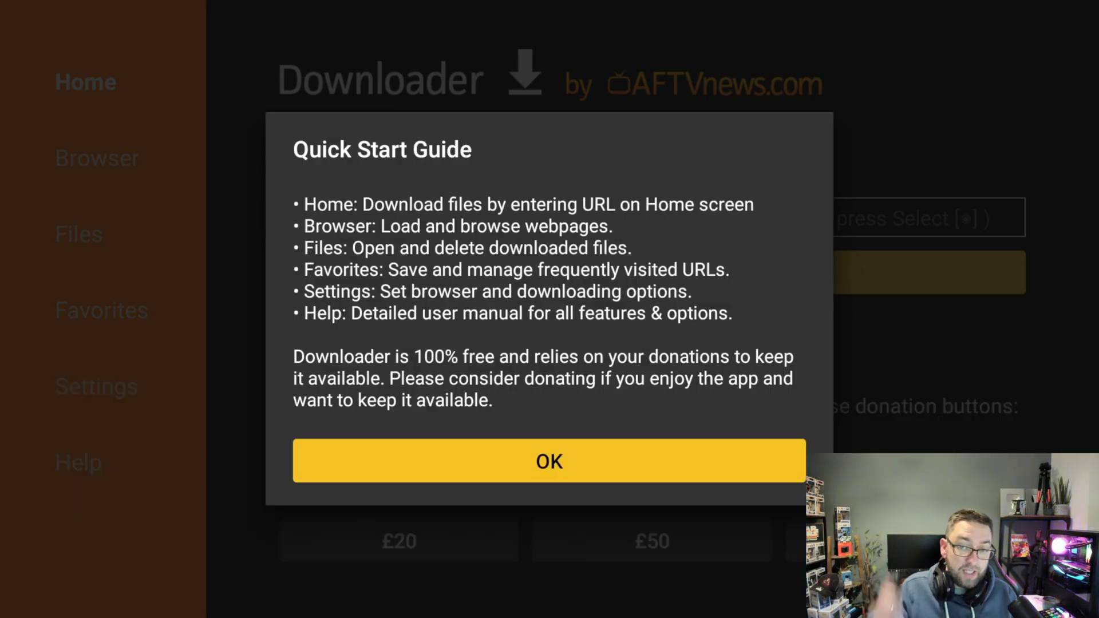
key("Return")
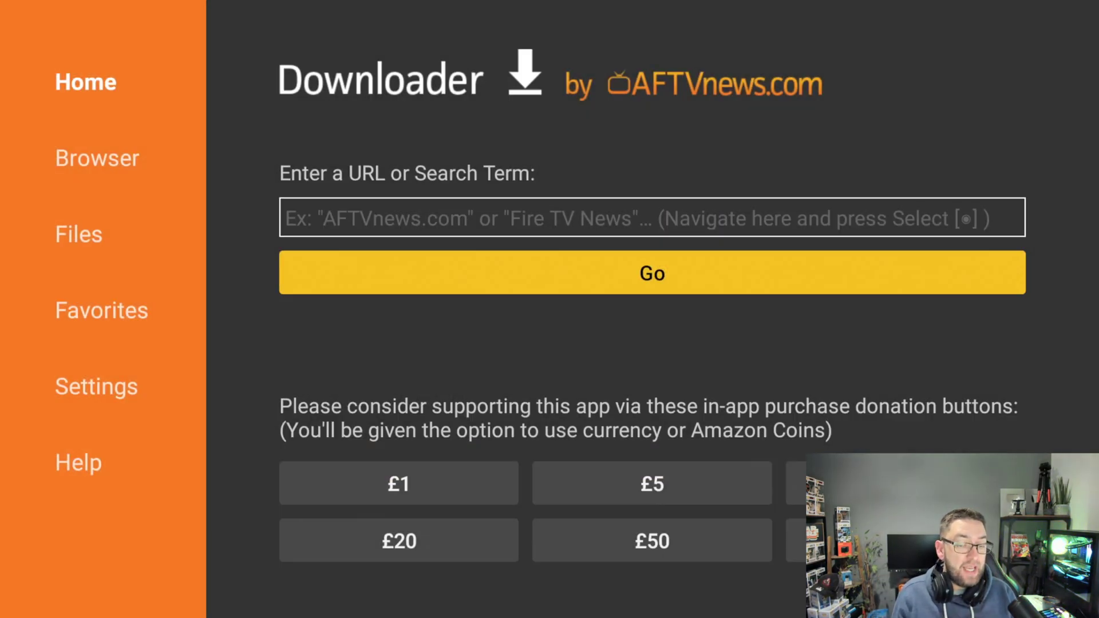
- Enter the code 75726 as the Downloader URL or search term and load the page
left_click(652, 218)
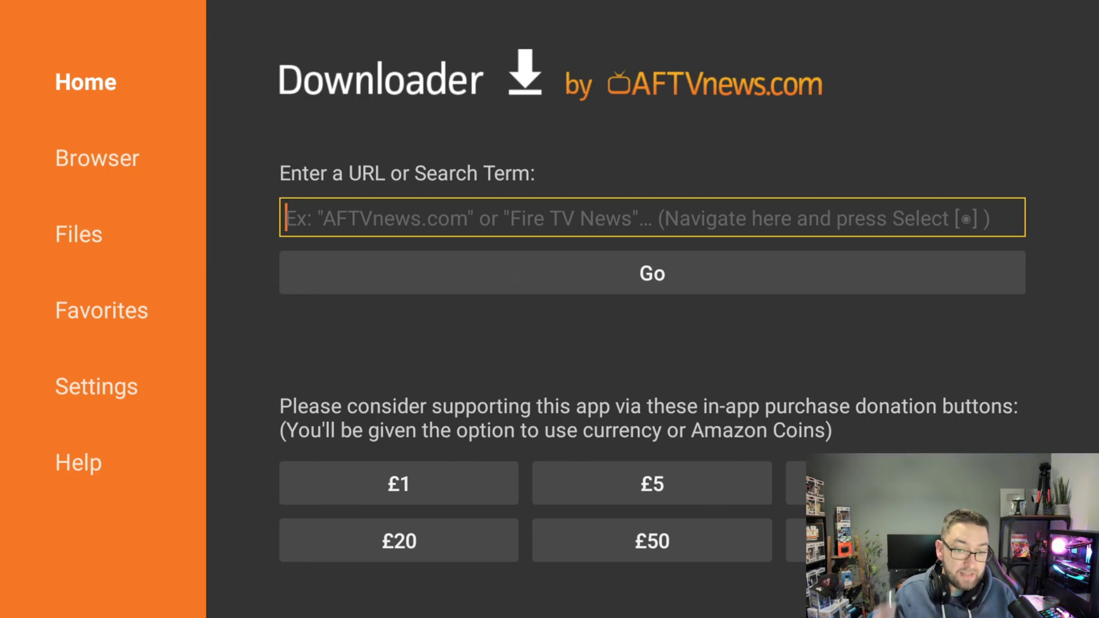
key("Return")
key("Right")
key("Right")
key("Right")
key("Right")
key("Right")
key("Right")
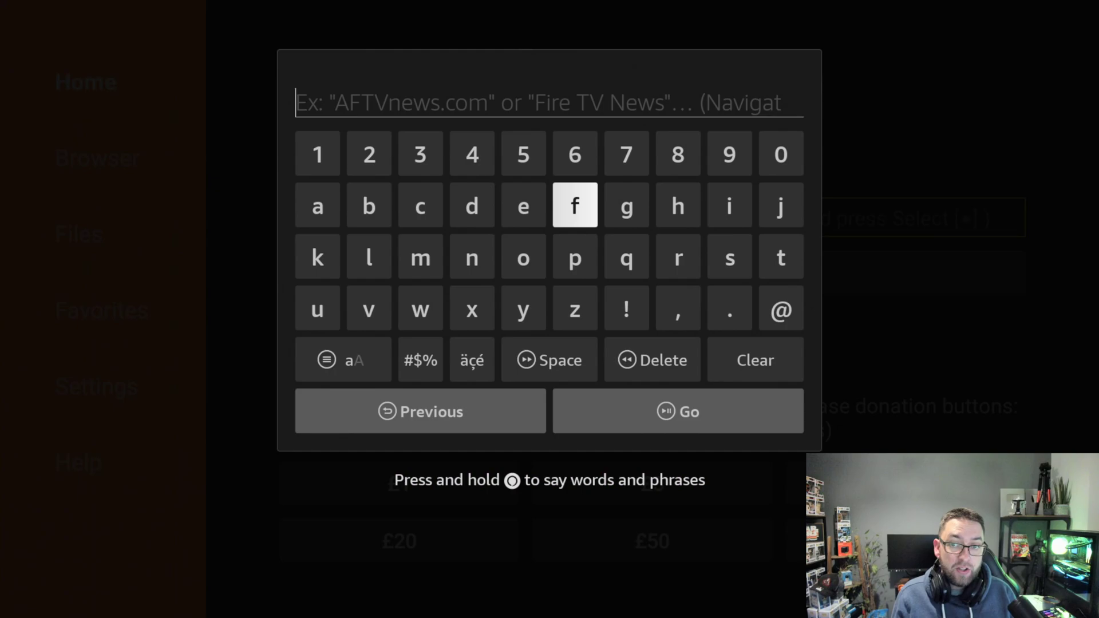
key("Up")
key("Return")
key("Left")
key("Left")
key("Return")
key("Right")
key("Right")
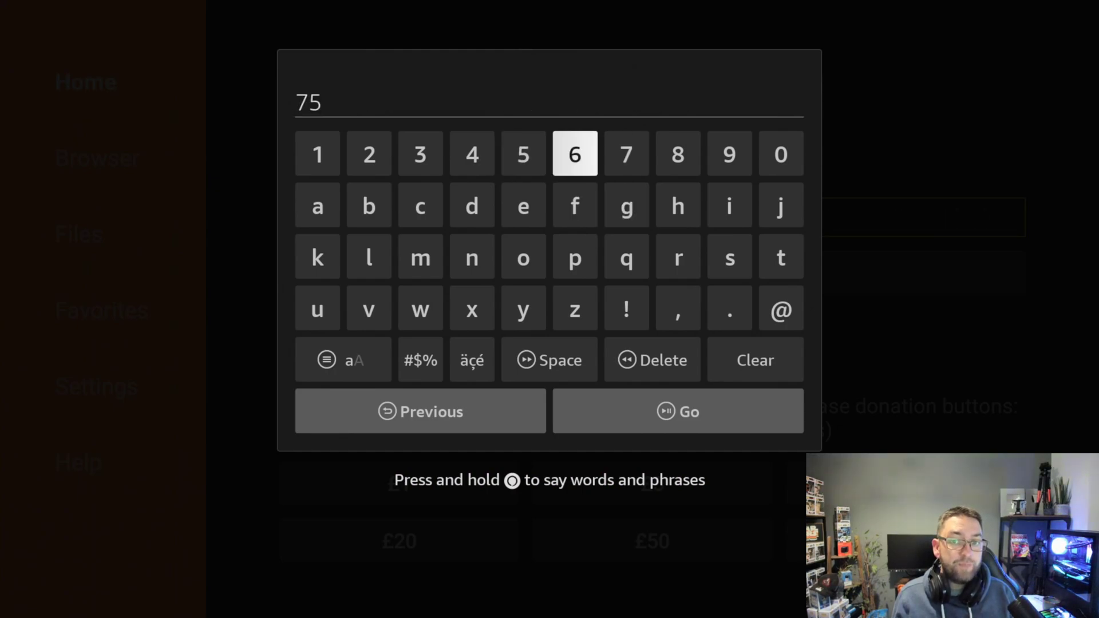
key("Return")
key("Left")
key("Left")
key("Left")
key("Left")
key("Left")
key("Return")
key("Right")
key("Right")
key("Right")
key("Right")
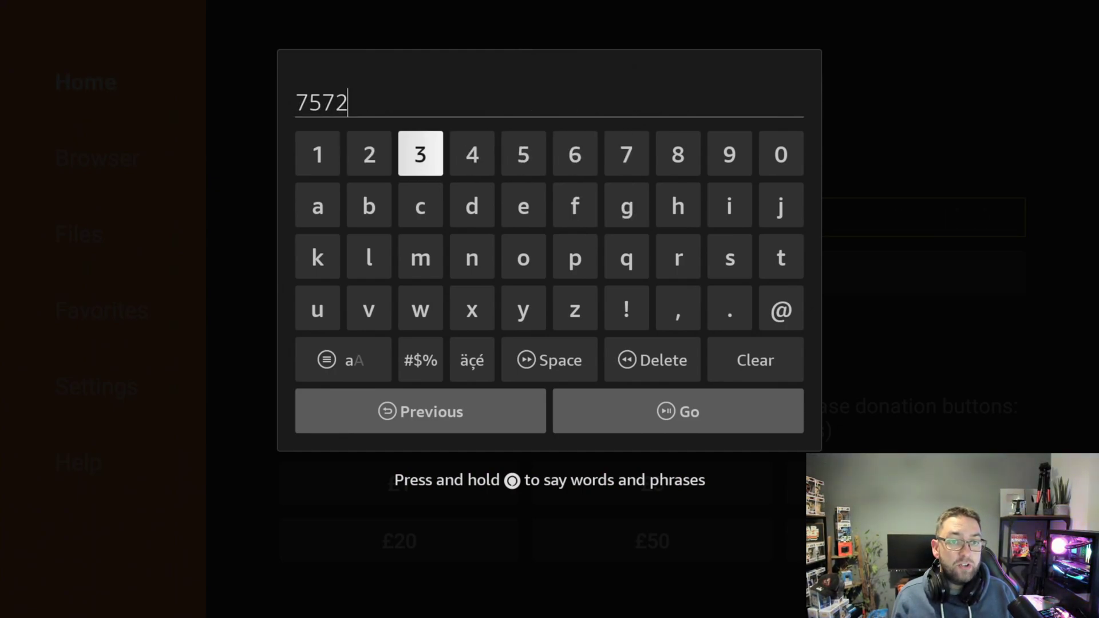
key("Return")
key("Down")
key("Down")
key("Down")
key("Down")
key("Down")
key("Right")
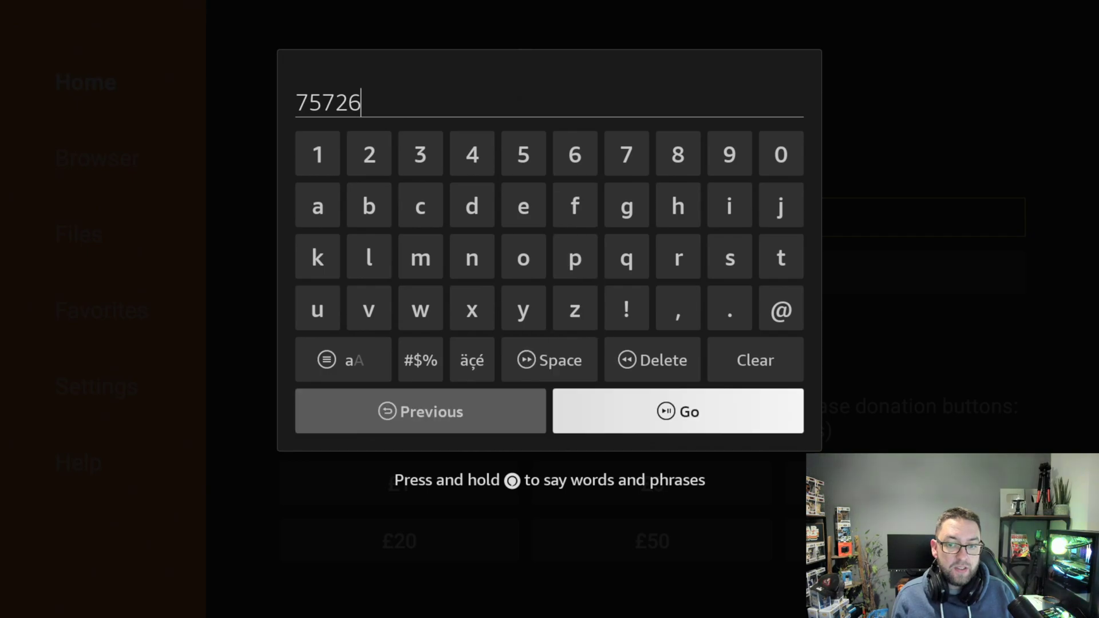
key("Return")
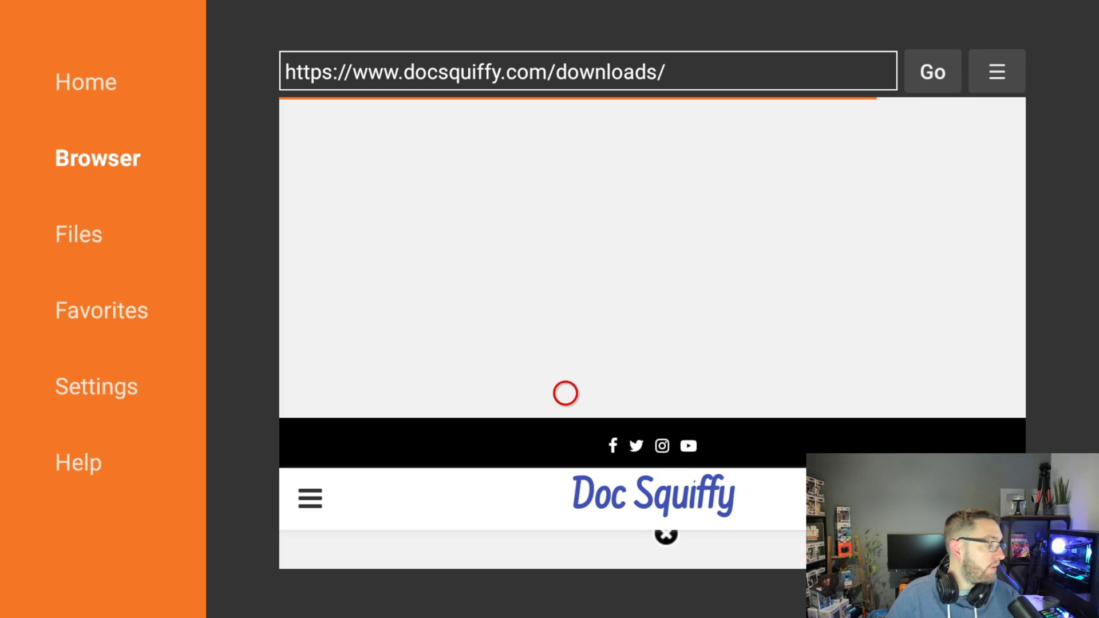
- Open the KODI 20.0 link for Android 32 bit on the Doc Squiffy downloads page, dismissing the ad, and start the file download
scroll(565, 547, "down", 10)
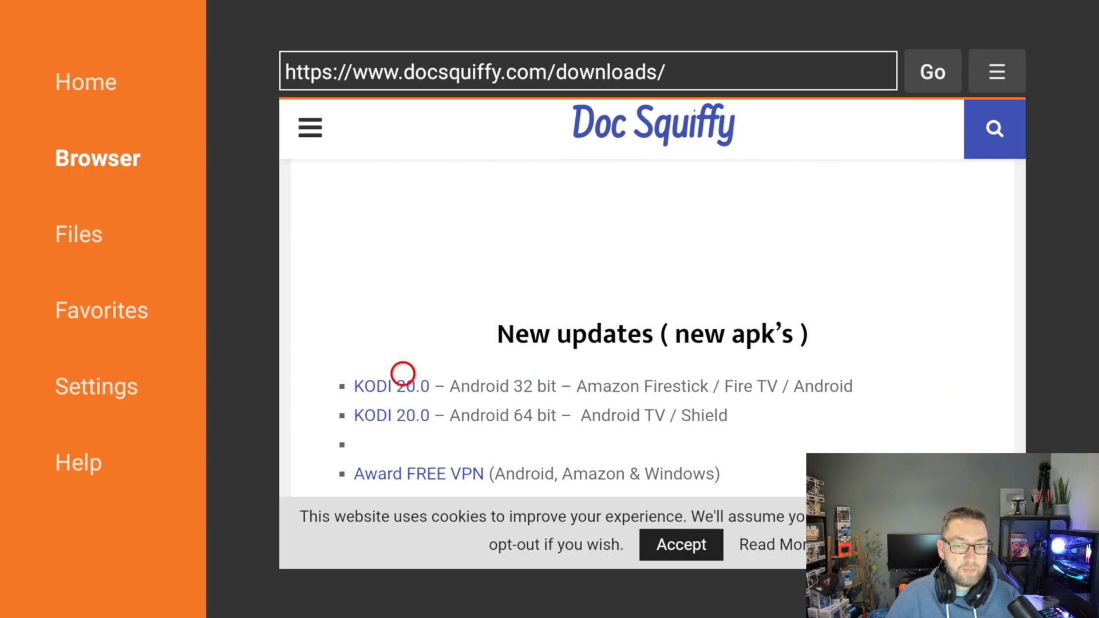
left_click(403, 373)
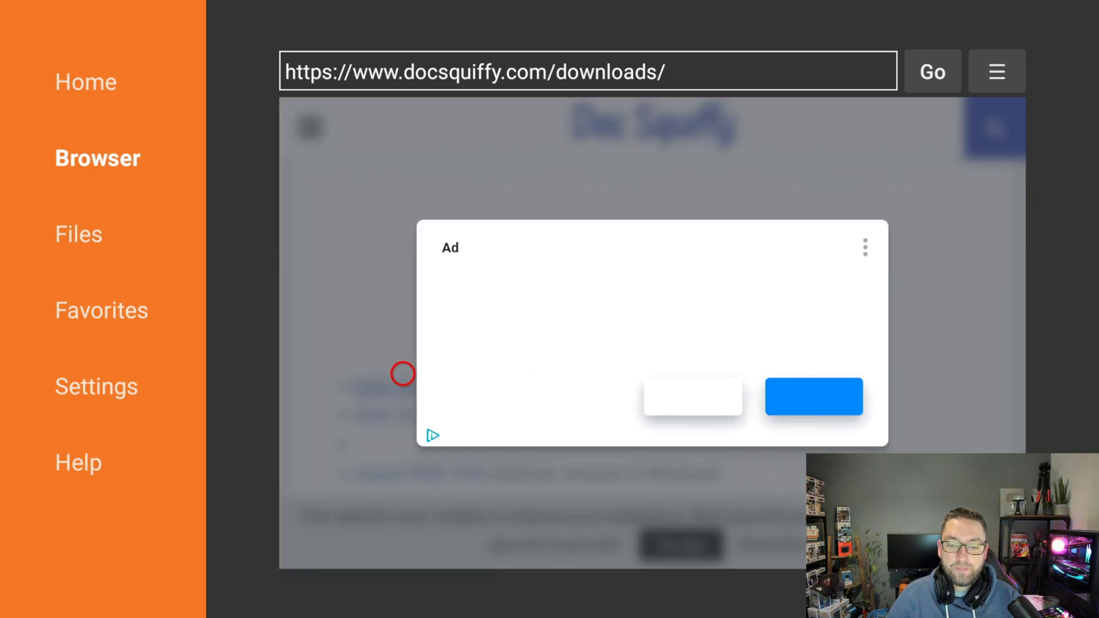
left_click(708, 411)
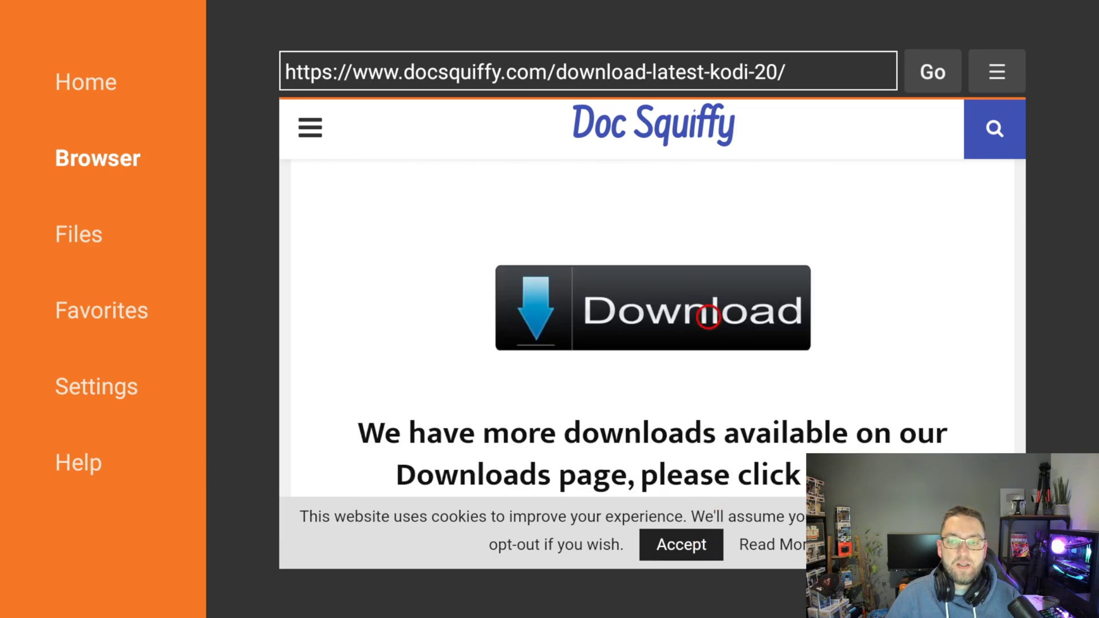
left_click(708, 315)
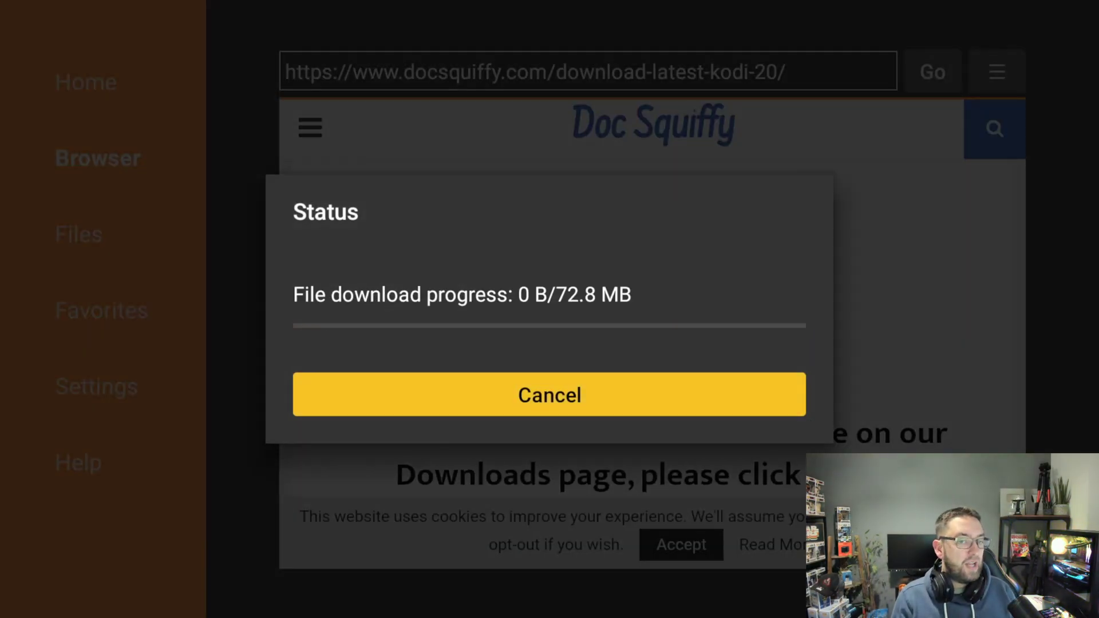